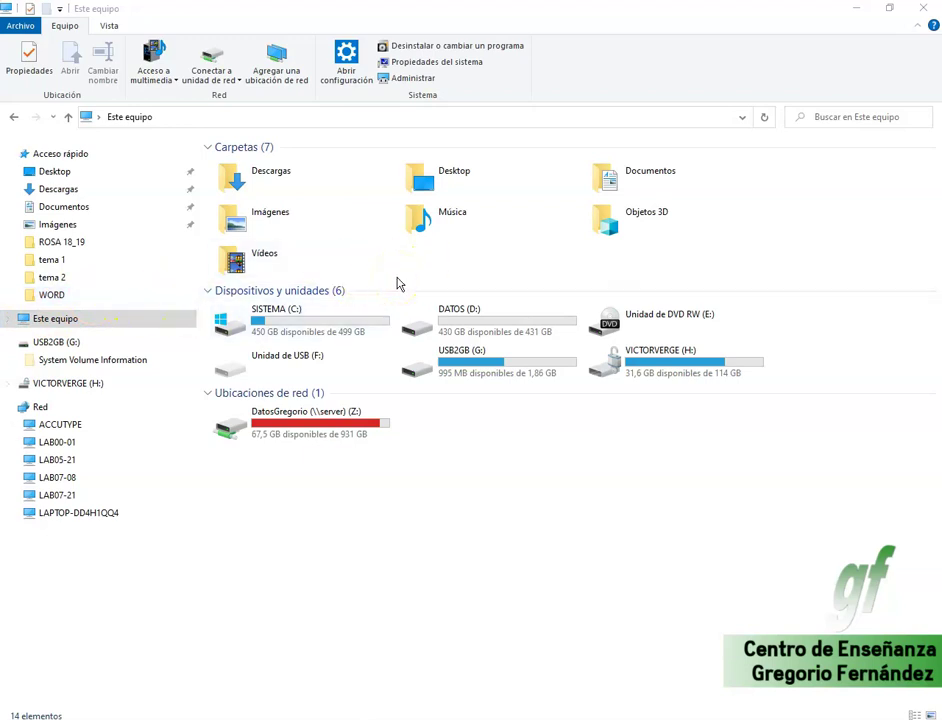
Search the system for "bit" and open Administrar BitLocker
key("super")
type("bit")
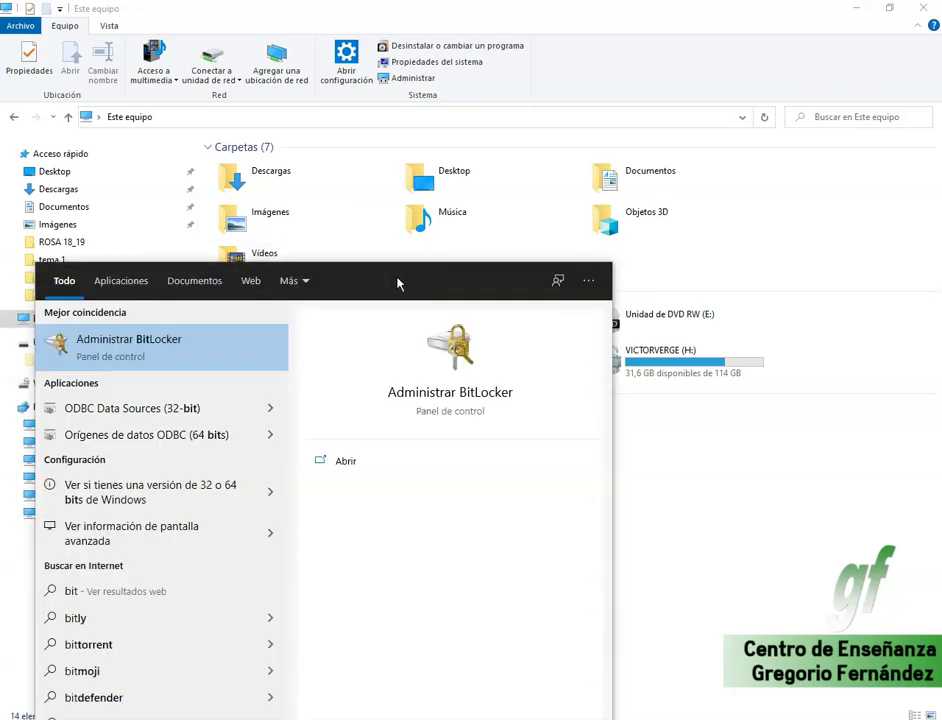
left_click(170, 352)
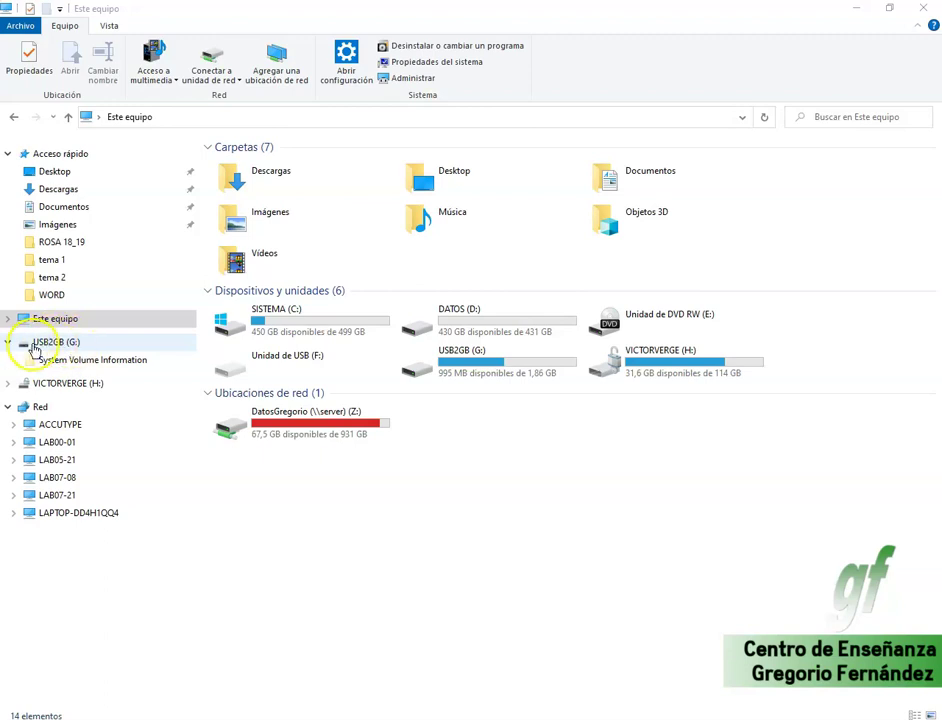
Start activating BitLocker on the USB2GB (G:) drive and choose a password as the unlock method
right_click(55, 345)
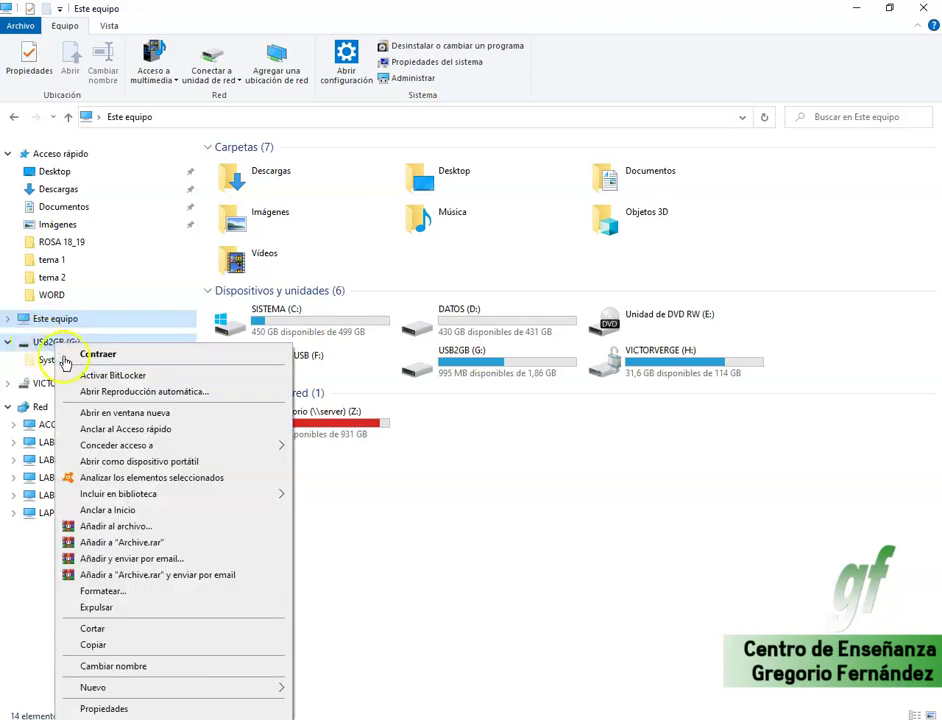
left_click(156, 377)
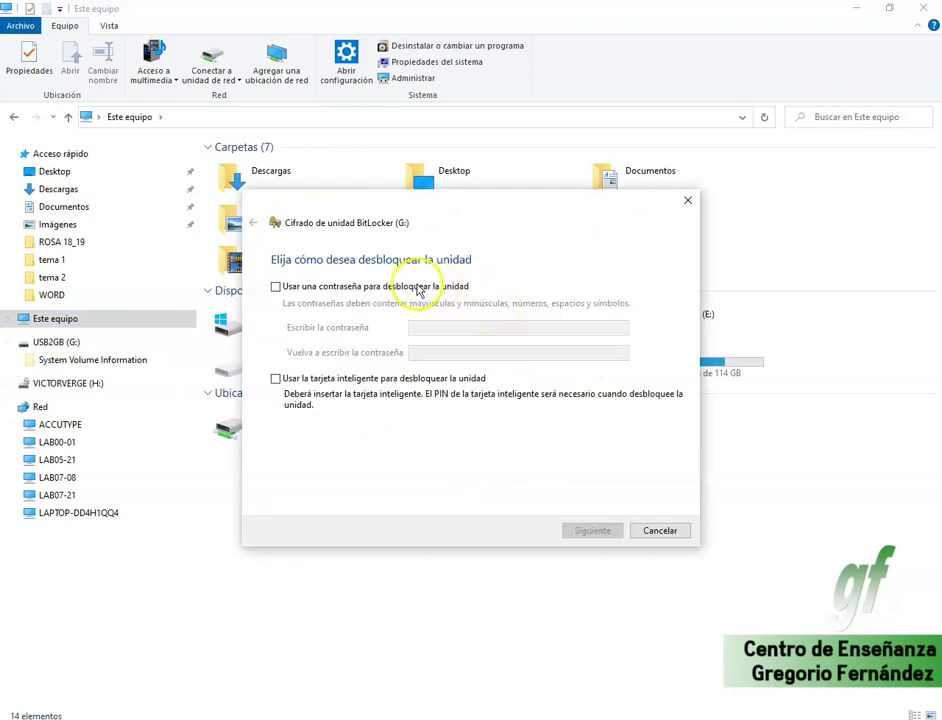
left_click(416, 286)
left_click(446, 327)
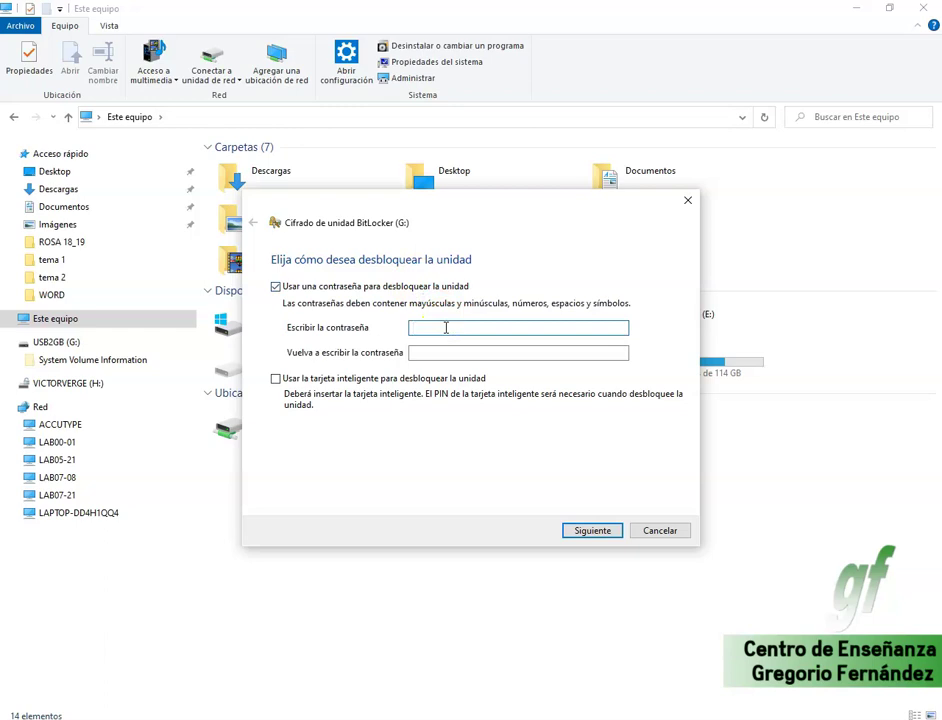
Try to set a short unlock password for drive G:, entering it in both password fields
type("••••••")
key("Tab")
type("••••••")
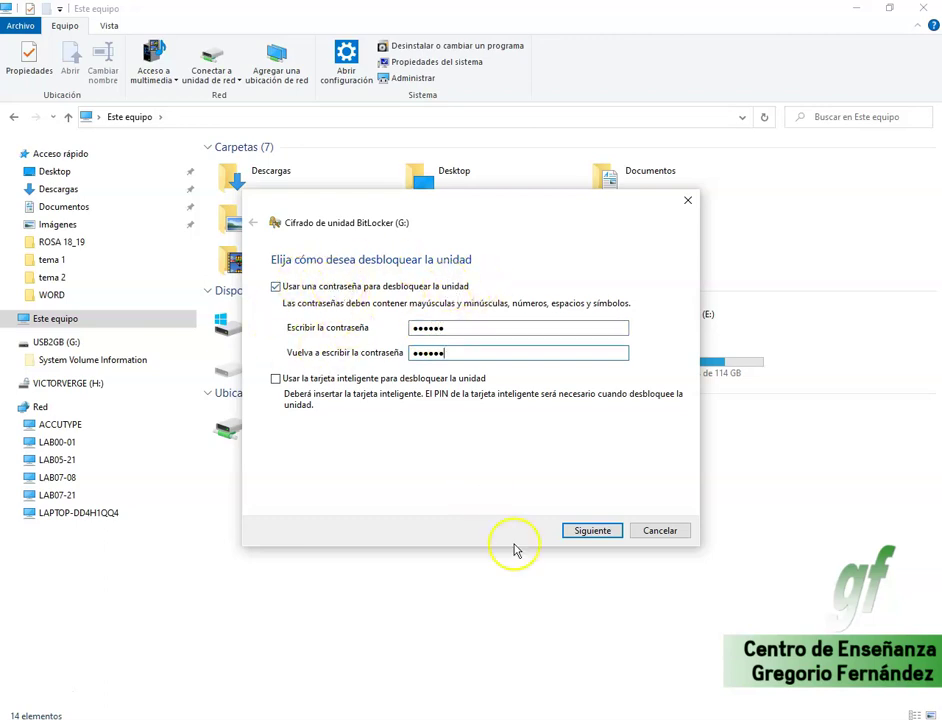
left_click(590, 533)
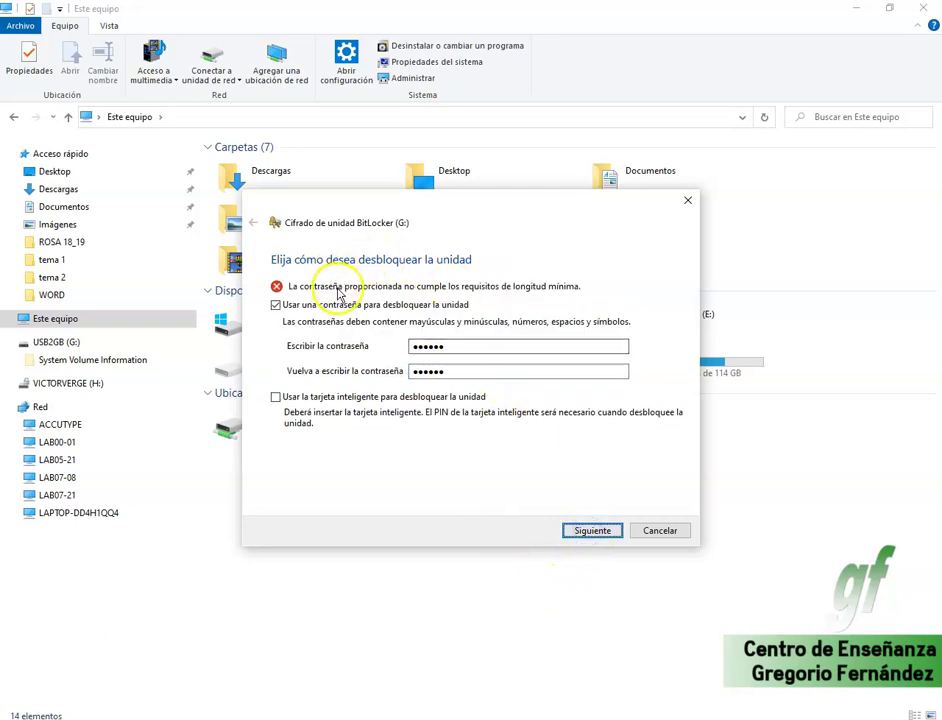
Enter and repeat a longer unlock password for drive G: and continue to the recovery key backup
double_click(459, 346)
type("**********")
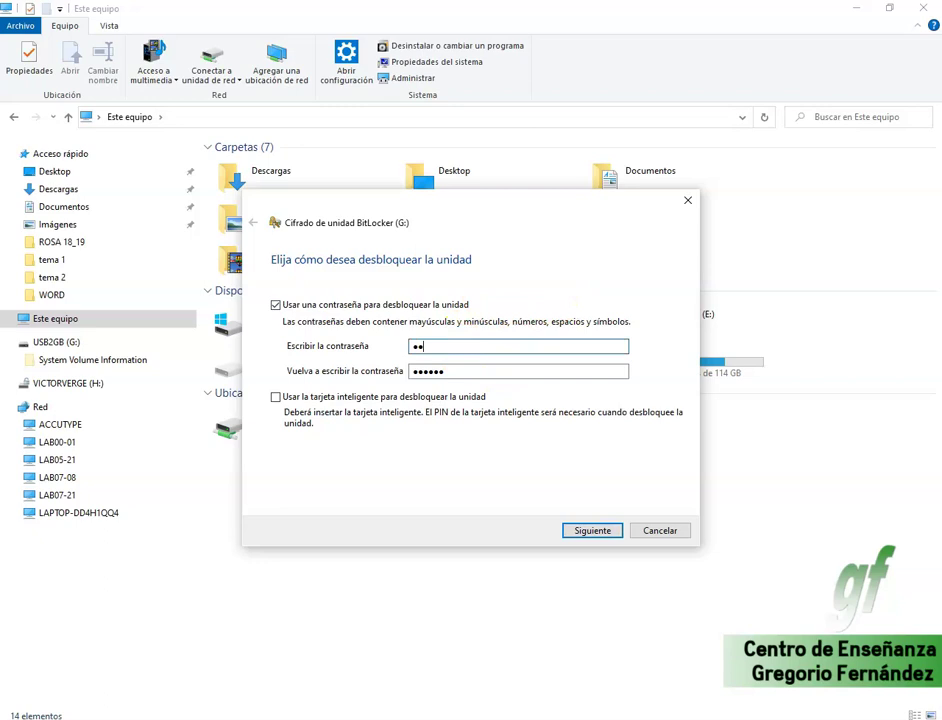
key("Tab")
type("**********")
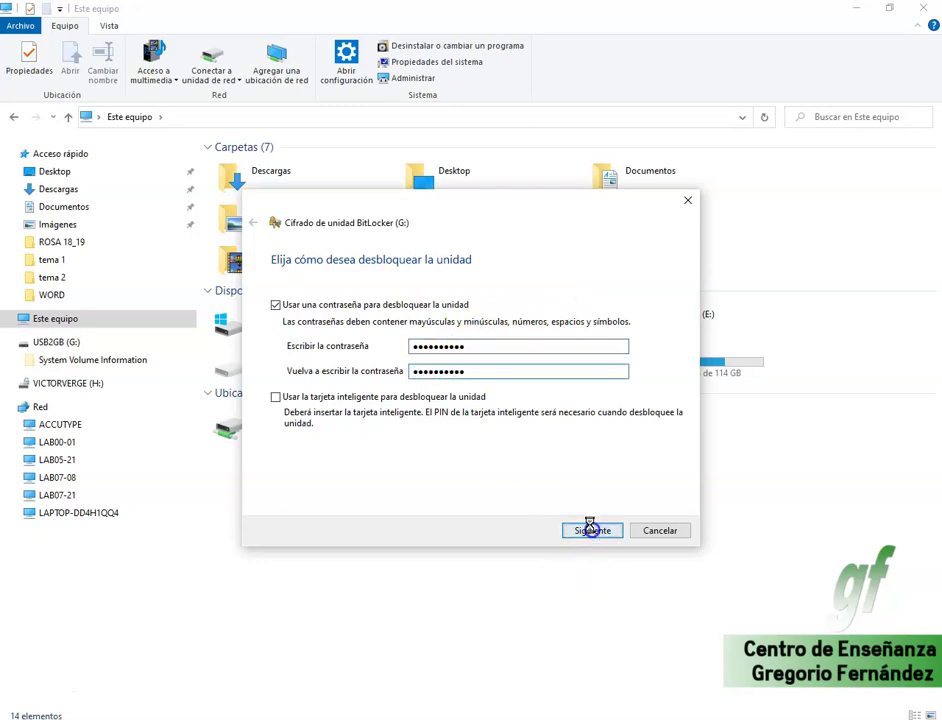
key("Return")
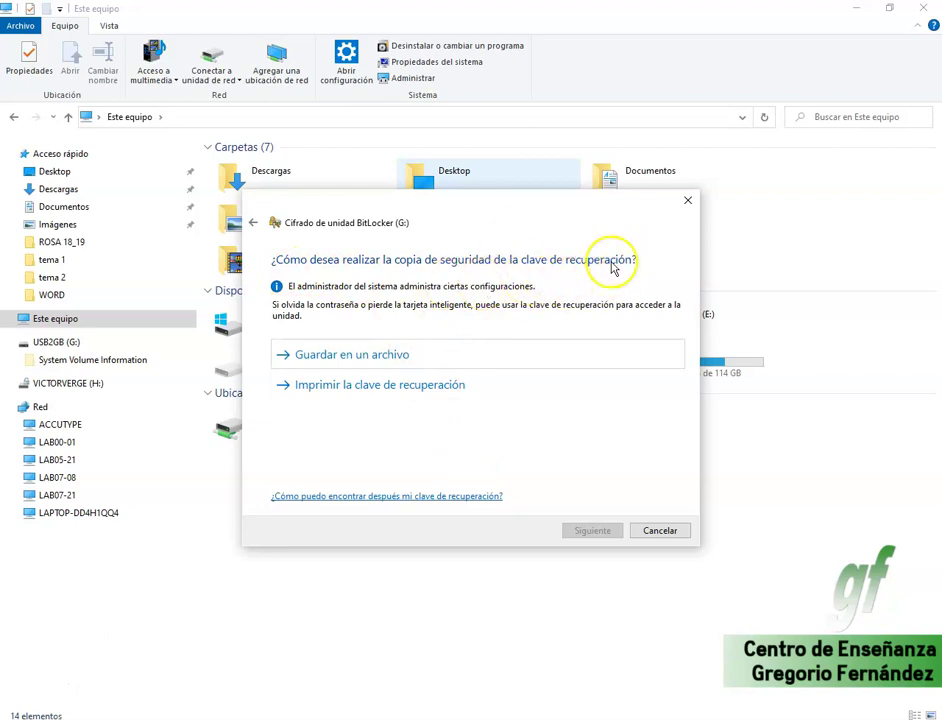
Back up the recovery key by printing it with PDFCreator, continue the wizard and close the PDFCreator window
left_click(411, 391)
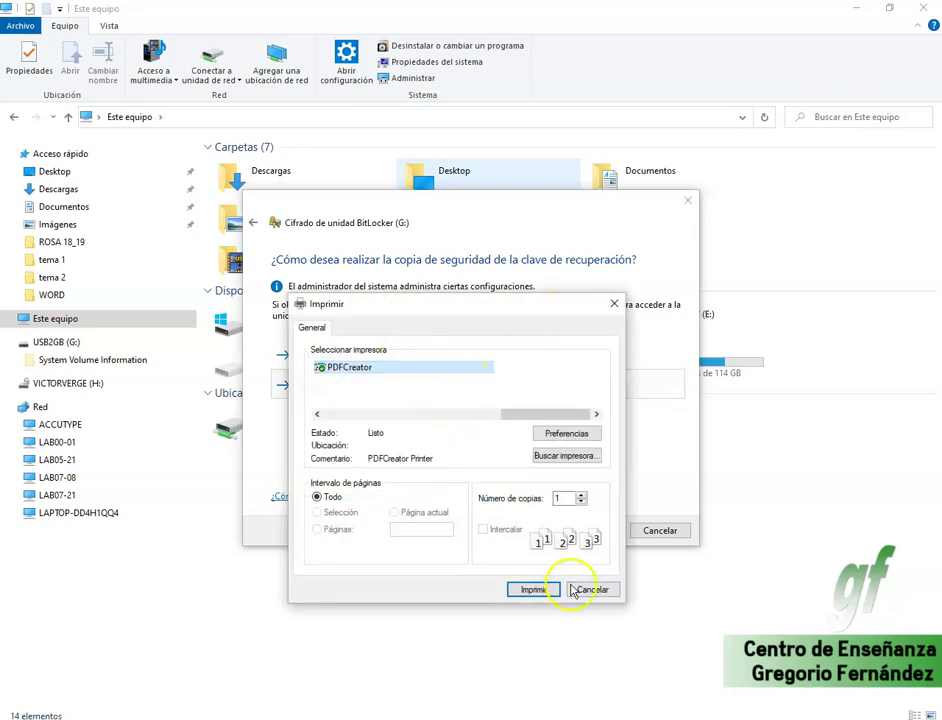
left_click(535, 590)
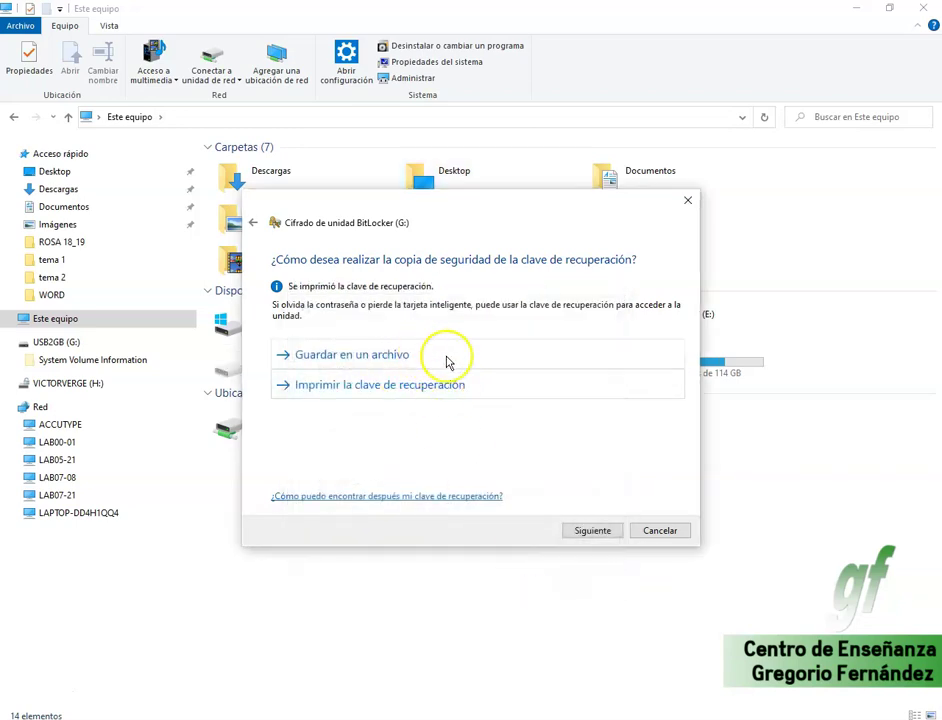
left_click(601, 533)
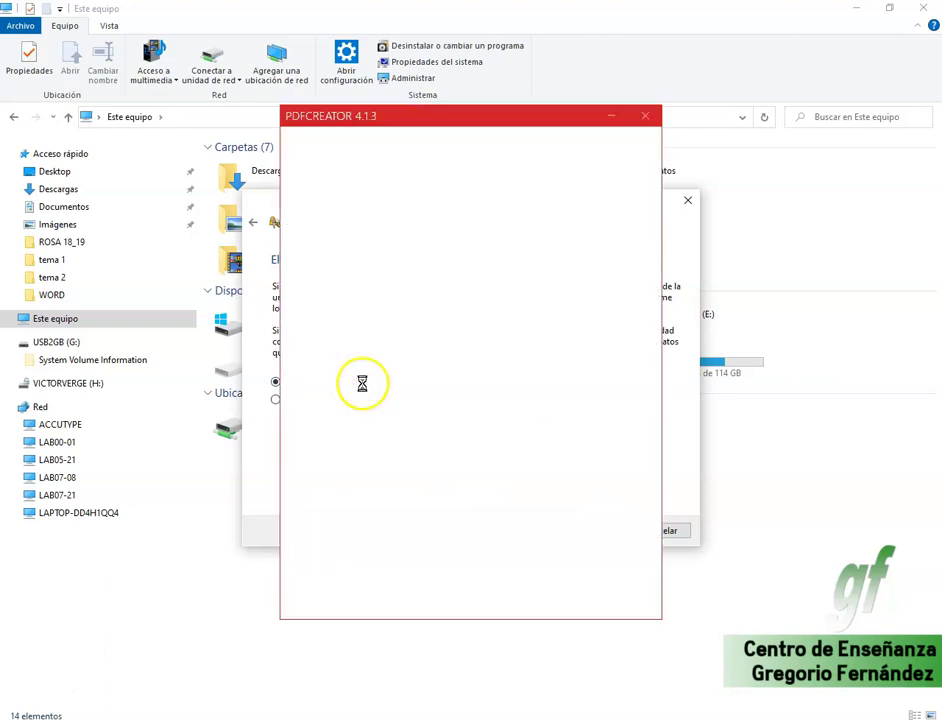
left_click(644, 115)
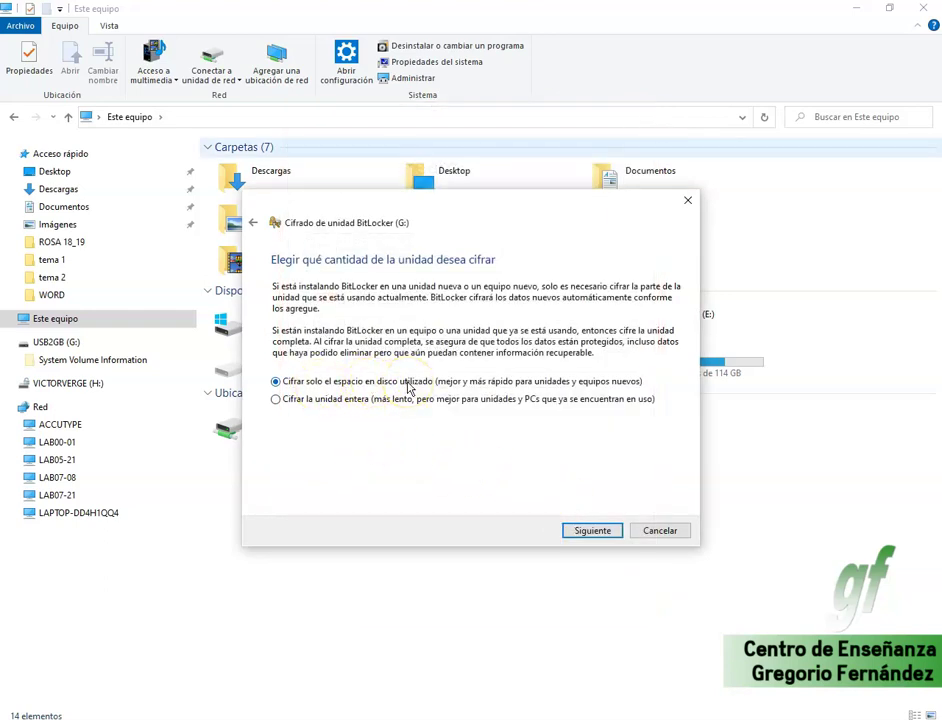
Encrypt the entire G: drive using Modo Compatible, and close the completion message
left_click(358, 400)
left_click(594, 532)
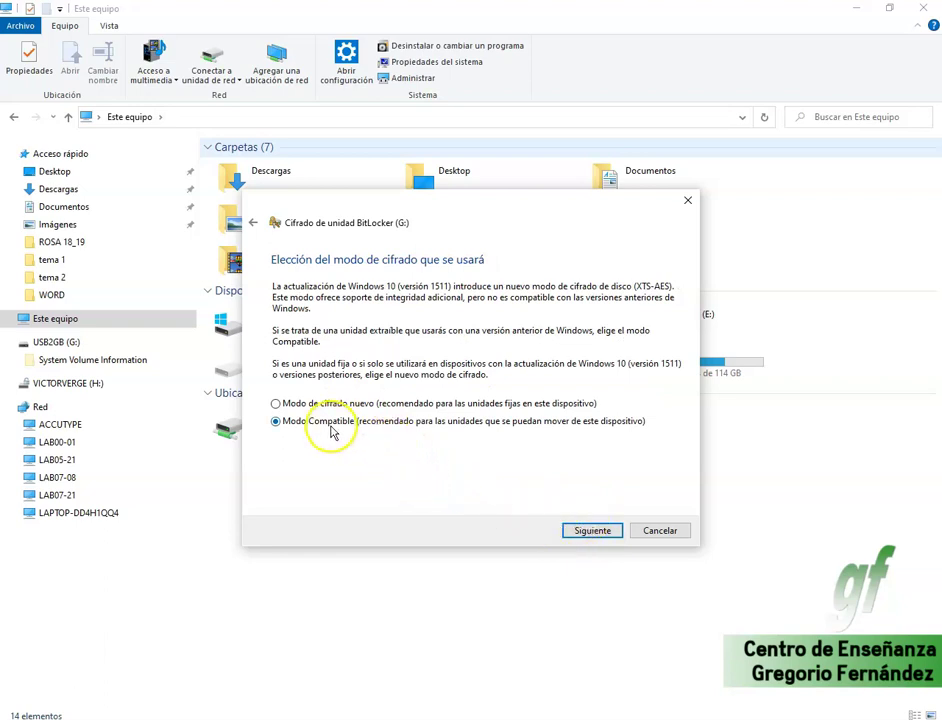
left_click(613, 532)
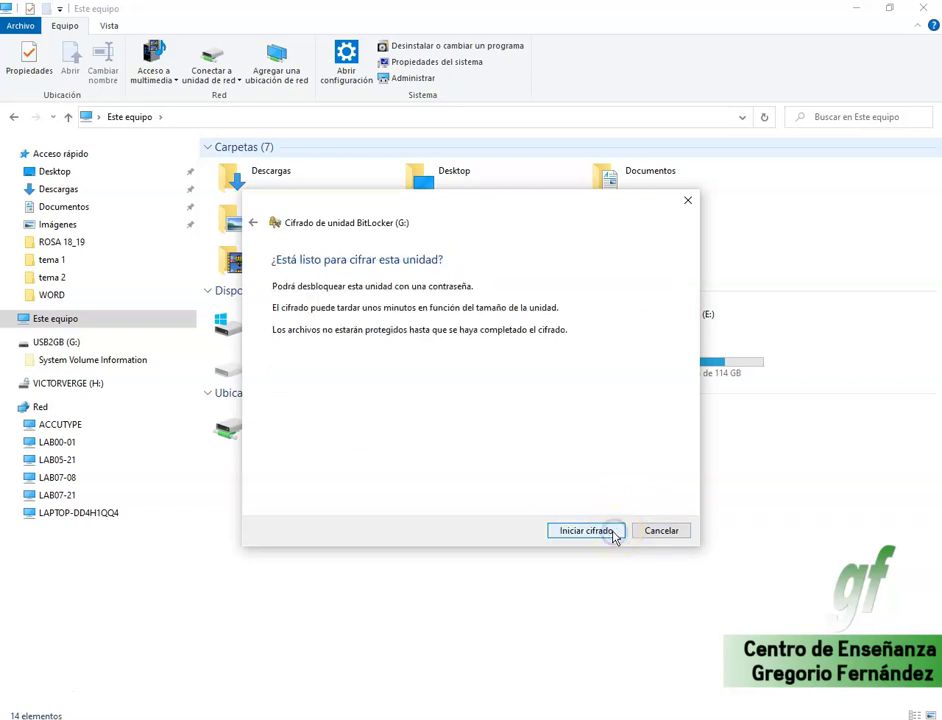
left_click(605, 531)
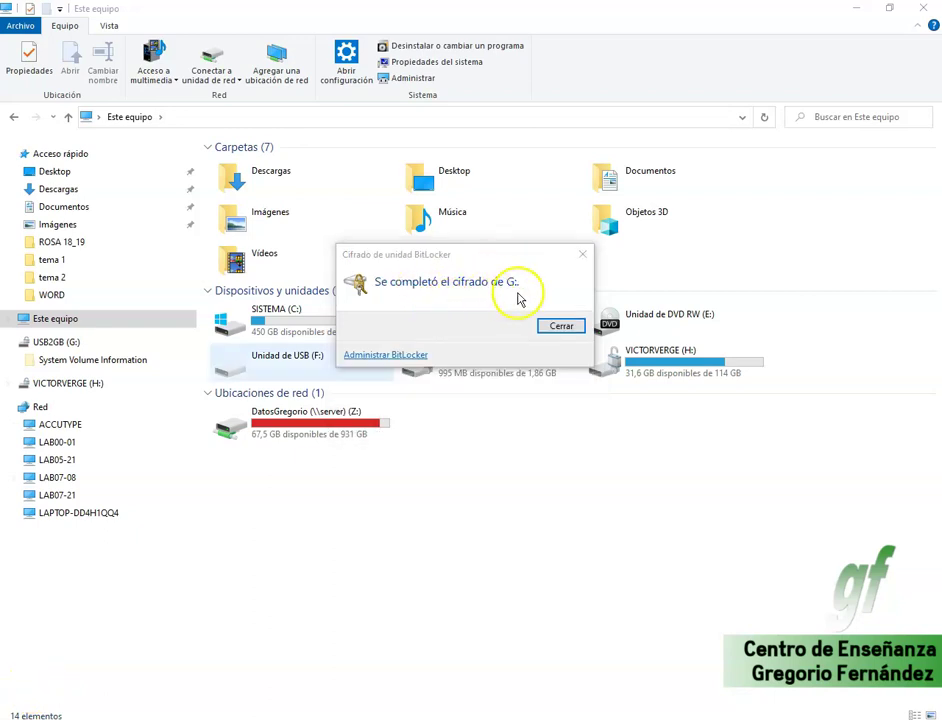
left_click(560, 326)
Open the USB2GB (G:) drive to view its files, and eject it
left_click(85, 341)
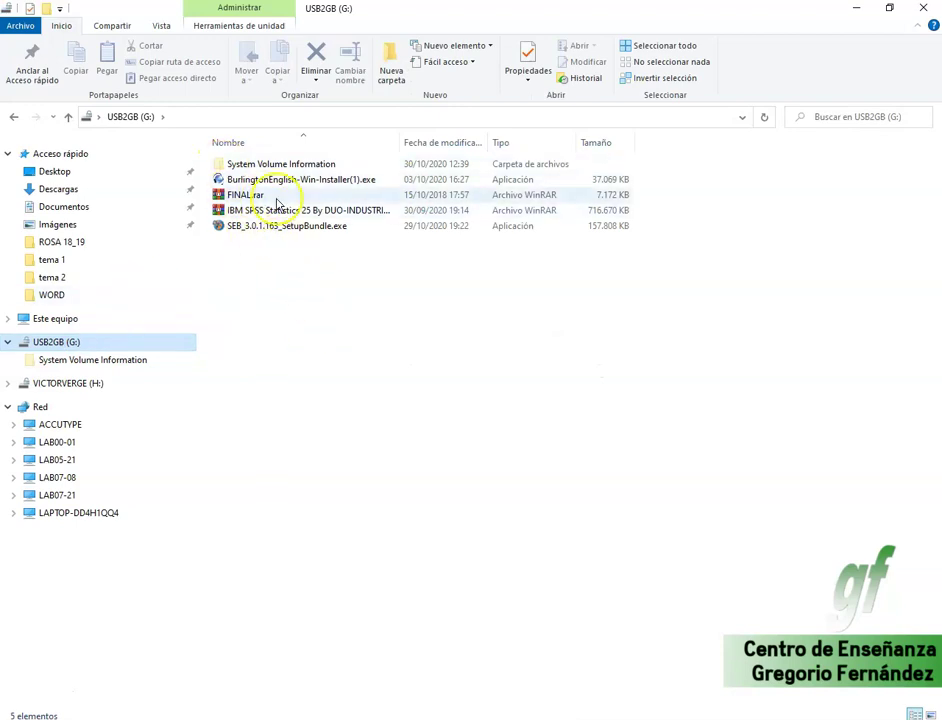
right_click(61, 339)
left_click(180, 610)
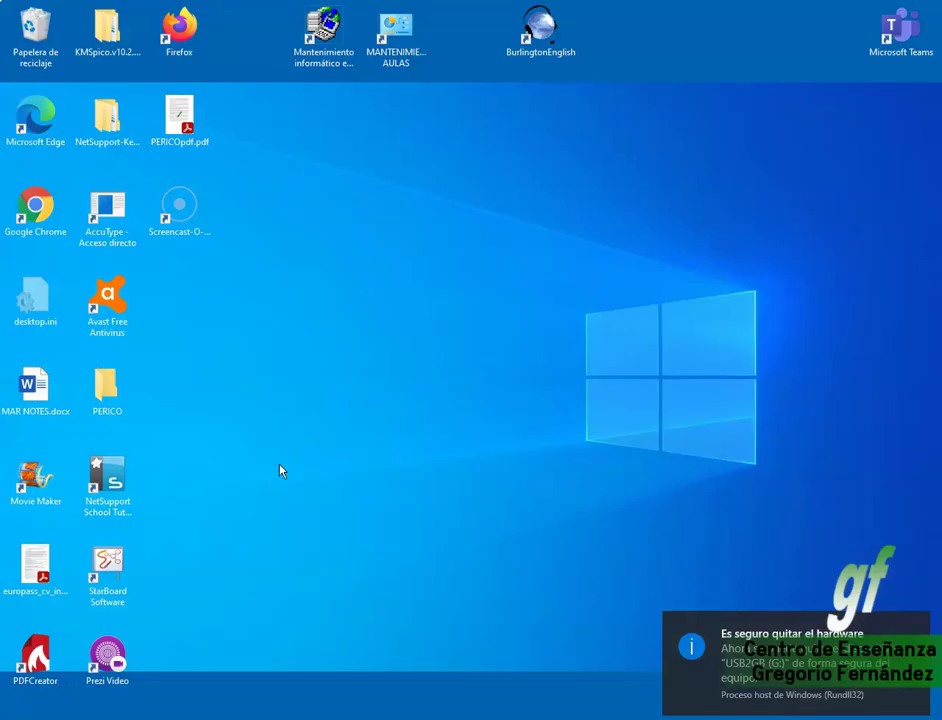
left_click(282, 471)
left_click(431, 429)
left_click(550, 388)
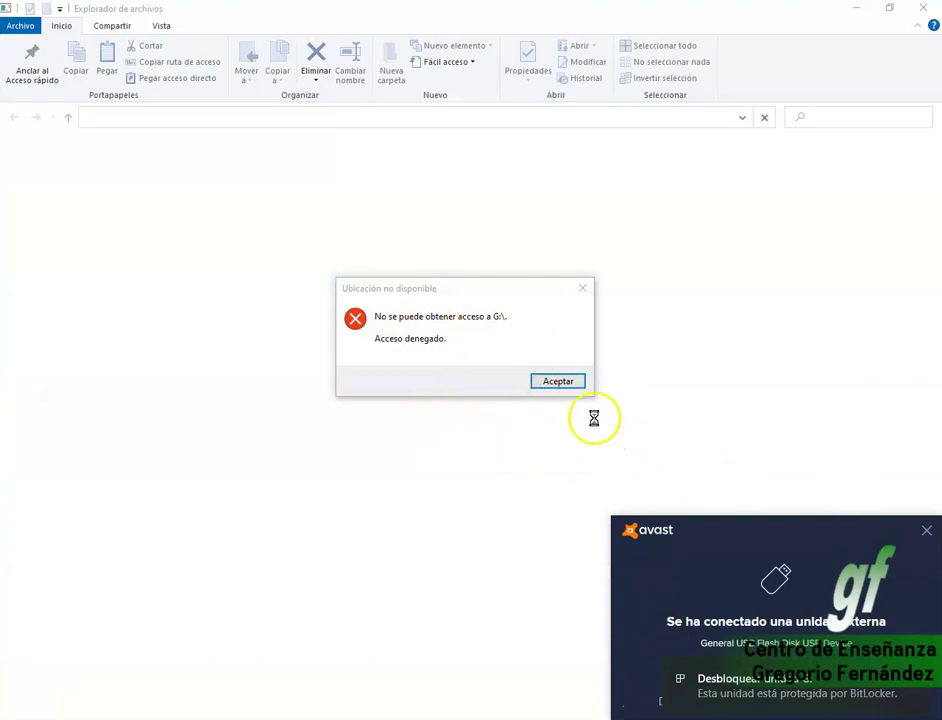
Dismiss the G: access error and the Avast notice, and unlock drive G: with its BitLocker password
left_click(558, 381)
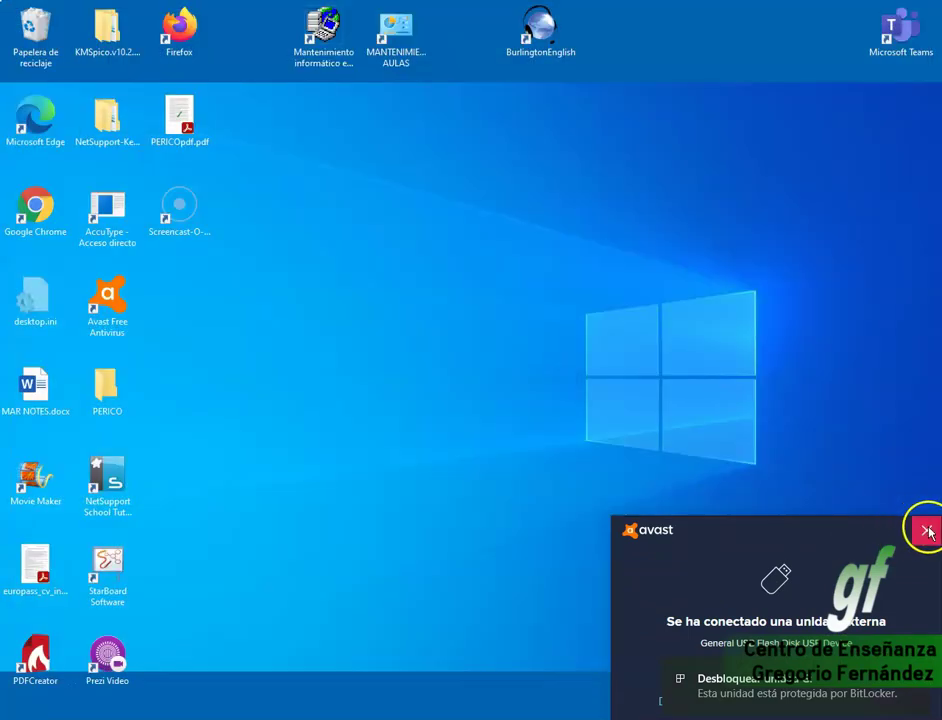
left_click(927, 531)
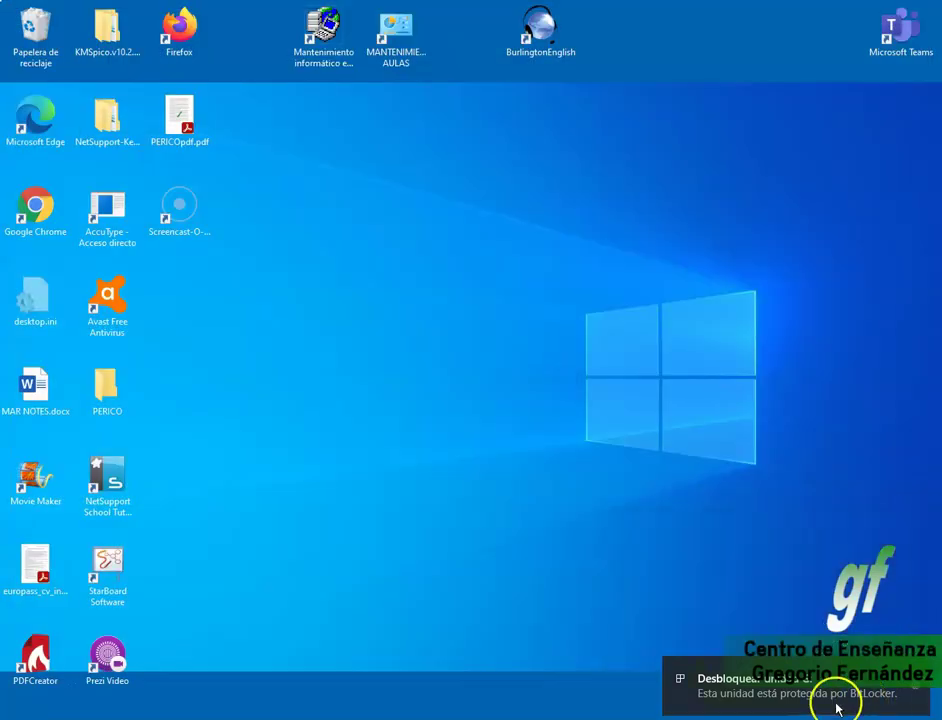
left_click(781, 690)
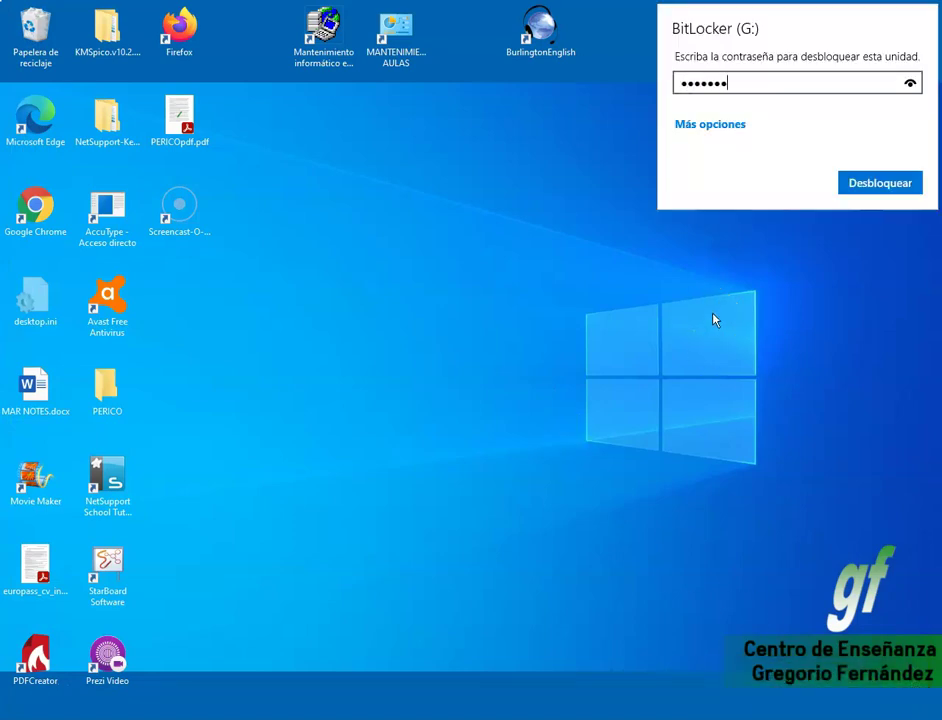
left_click(885, 182)
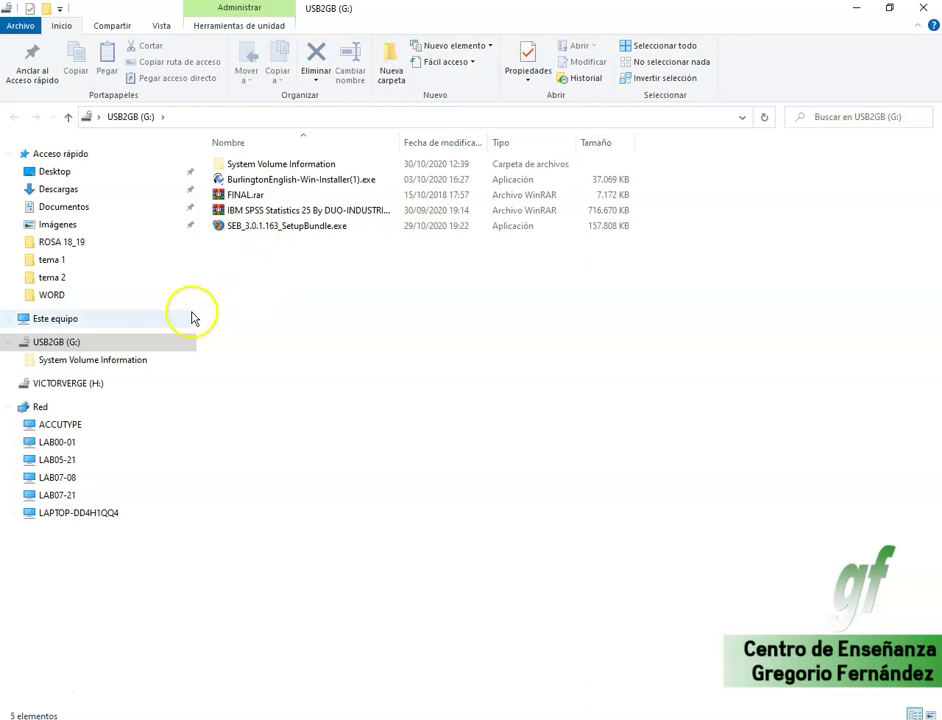
Open BitLocker management for the USB2GB (G:) drive and review its options
right_click(80, 344)
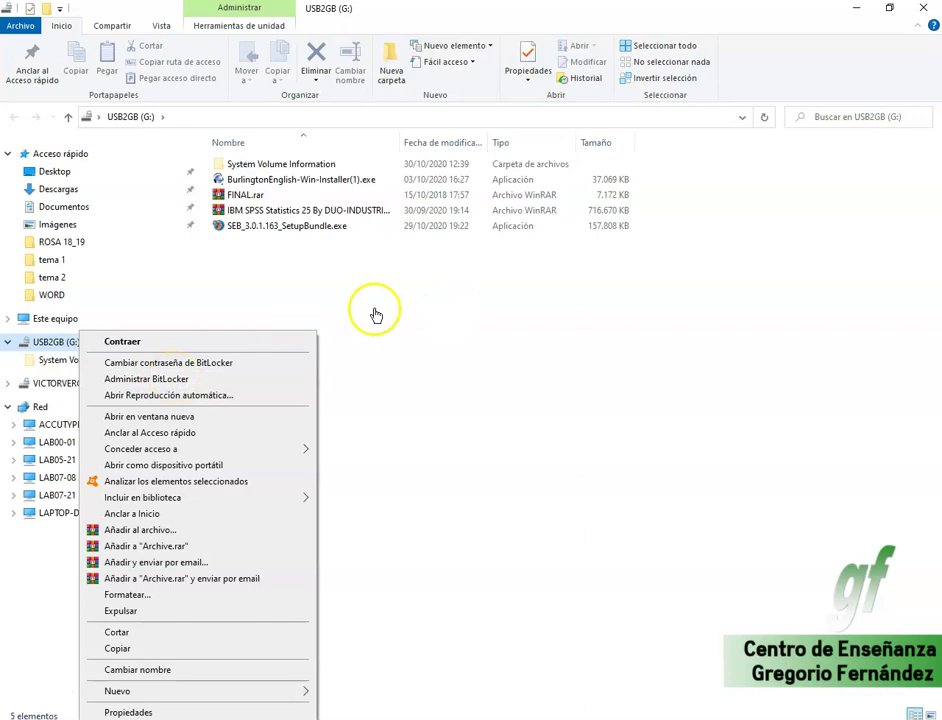
left_click(246, 378)
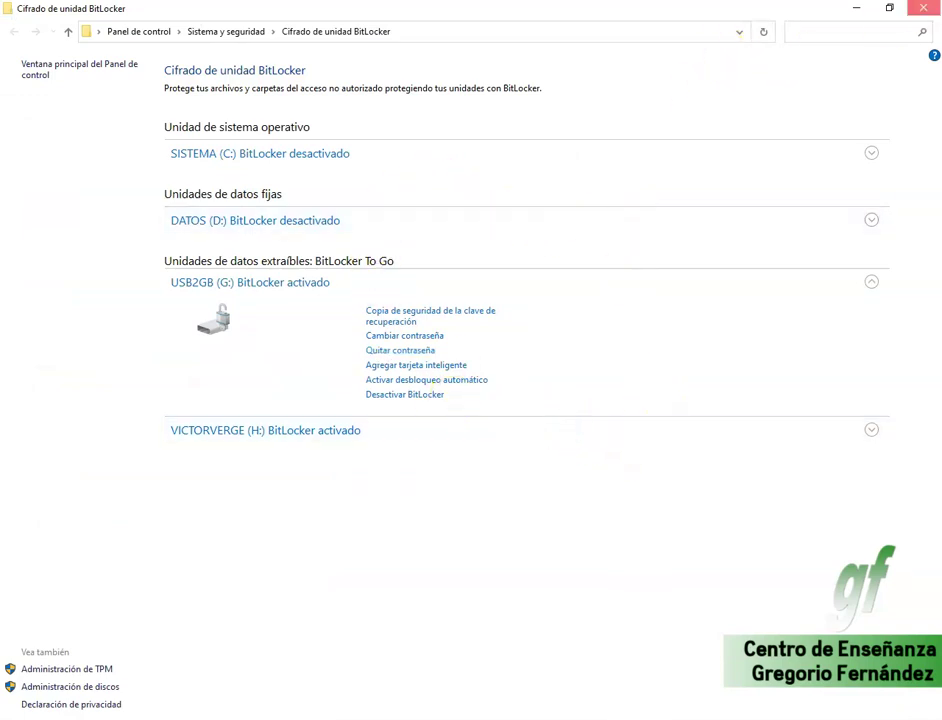
key("alt+Tab")
Turn off BitLocker on the USB2GB (G:) drive from its BitLocker management page to decrypt it
right_click(78, 342)
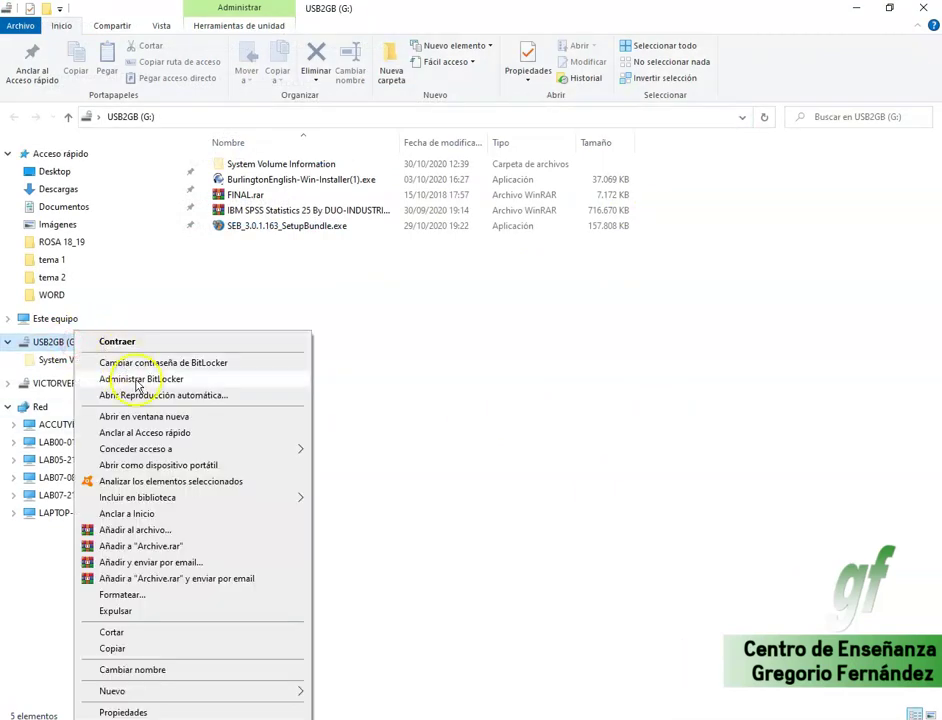
left_click(200, 379)
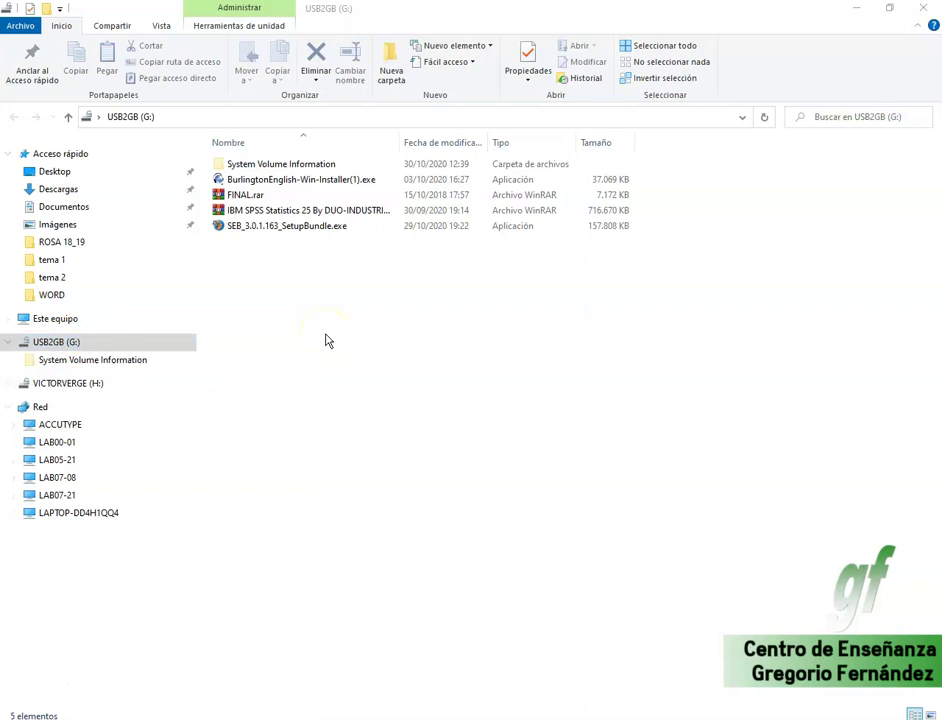
left_click(438, 398)
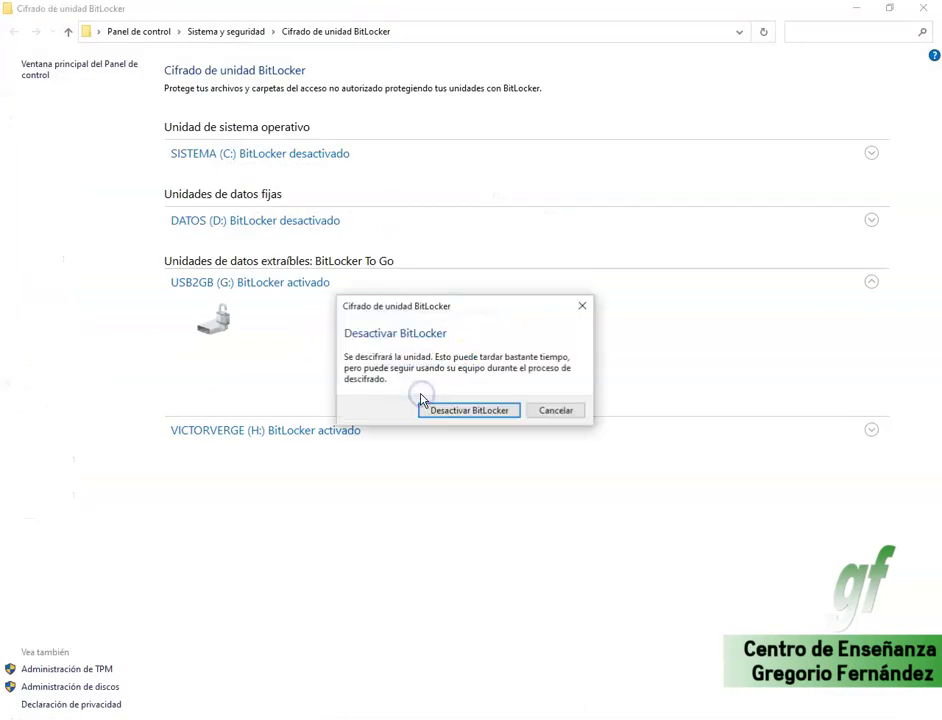
left_click(481, 413)
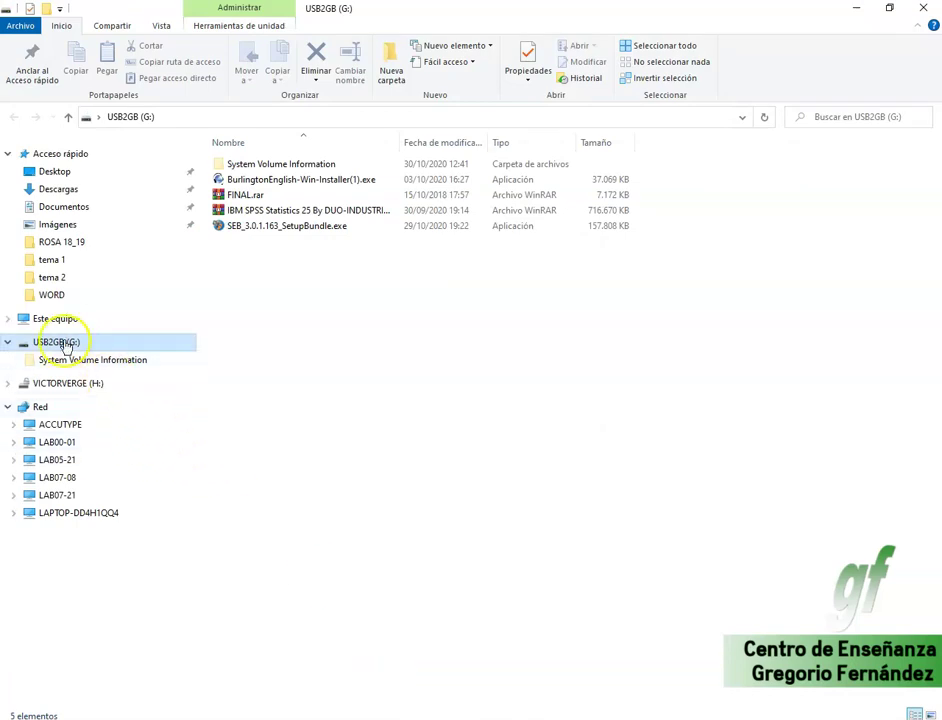
left_click(855, 10)
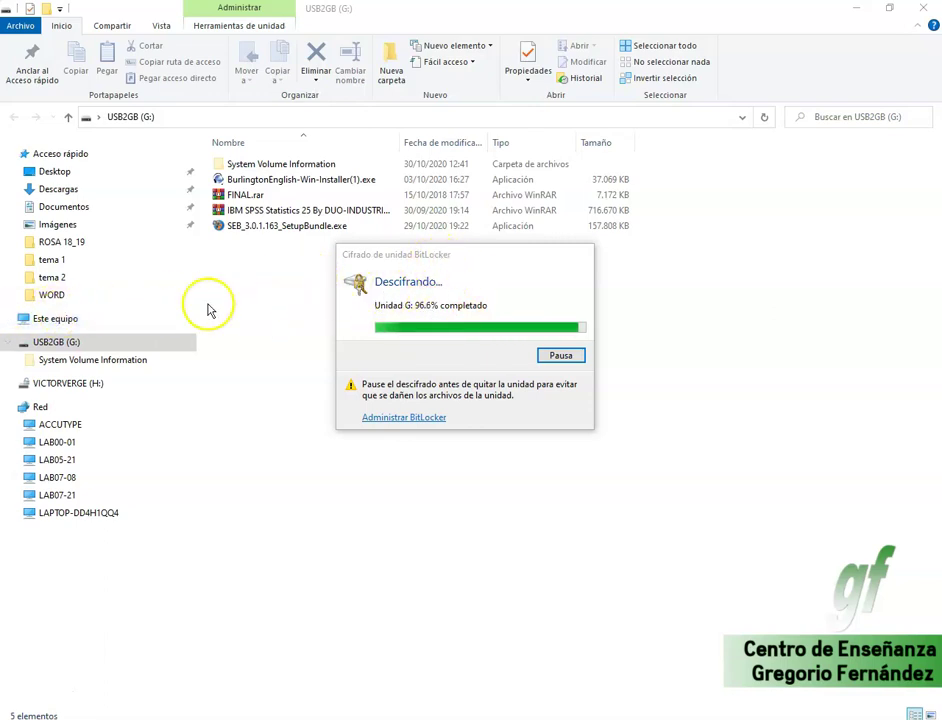
Expand Este equipo in the folder tree and check the BitLocker option offered for the SISTEMA (C:) drive
left_click(9, 318)
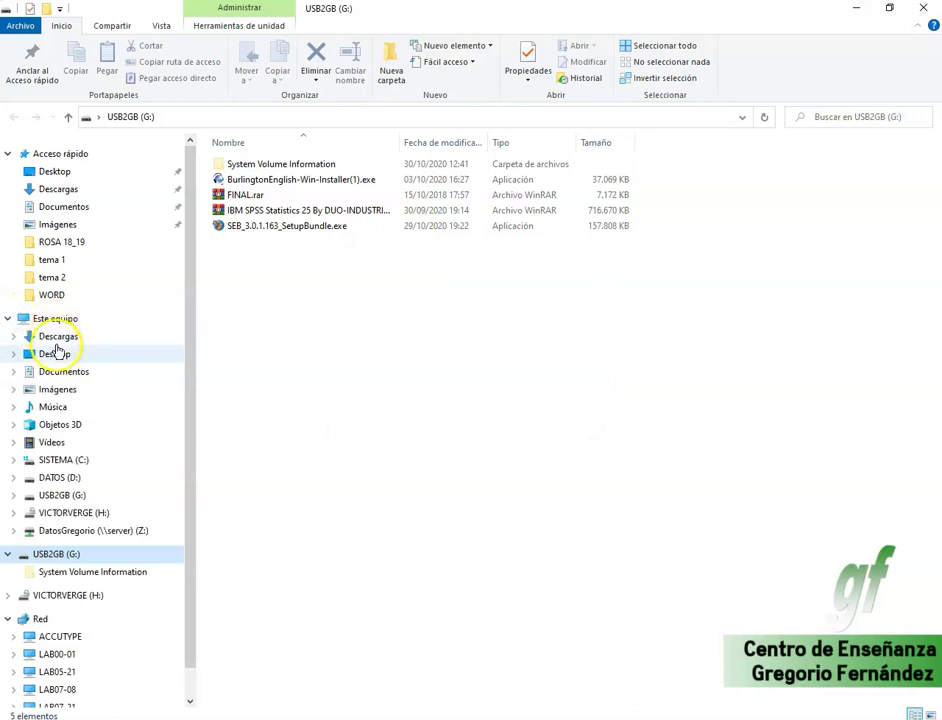
right_click(70, 459)
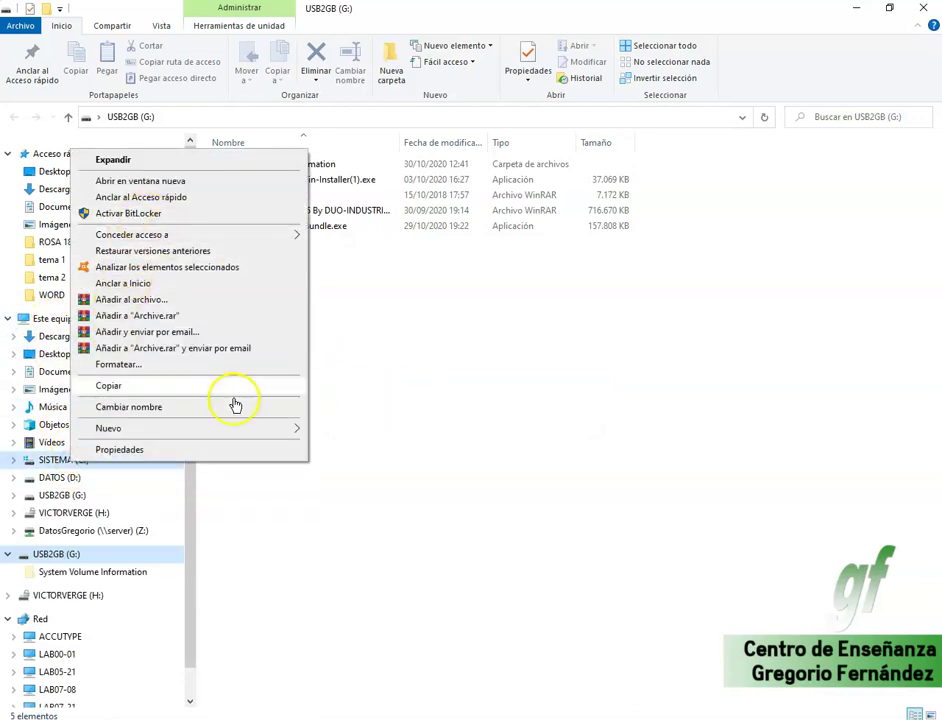
left_click(9, 318)
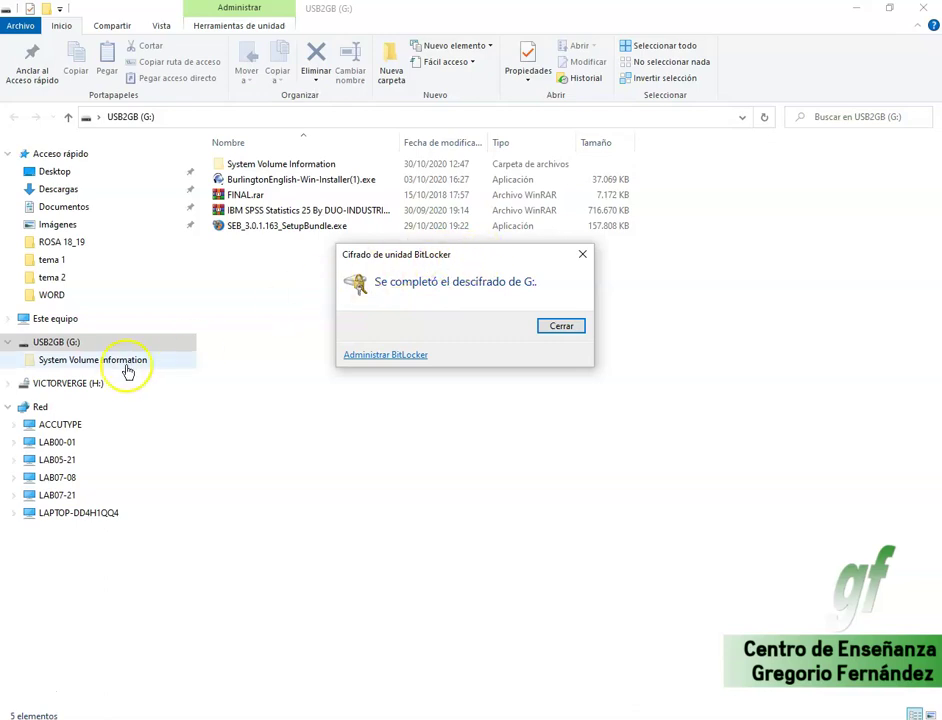
left_click(9, 319)
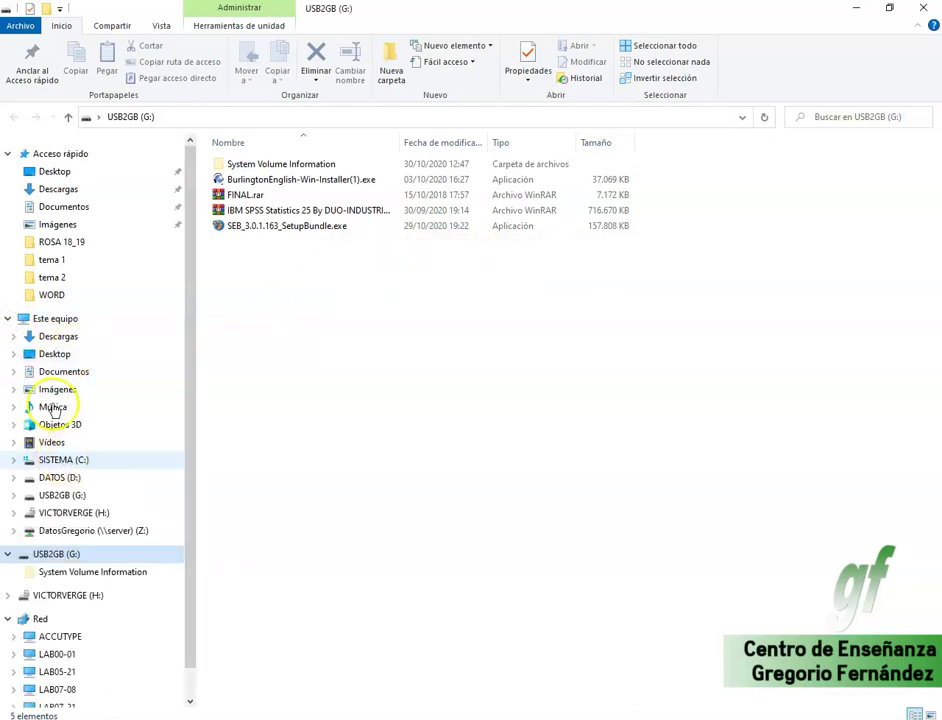
left_click(9, 318)
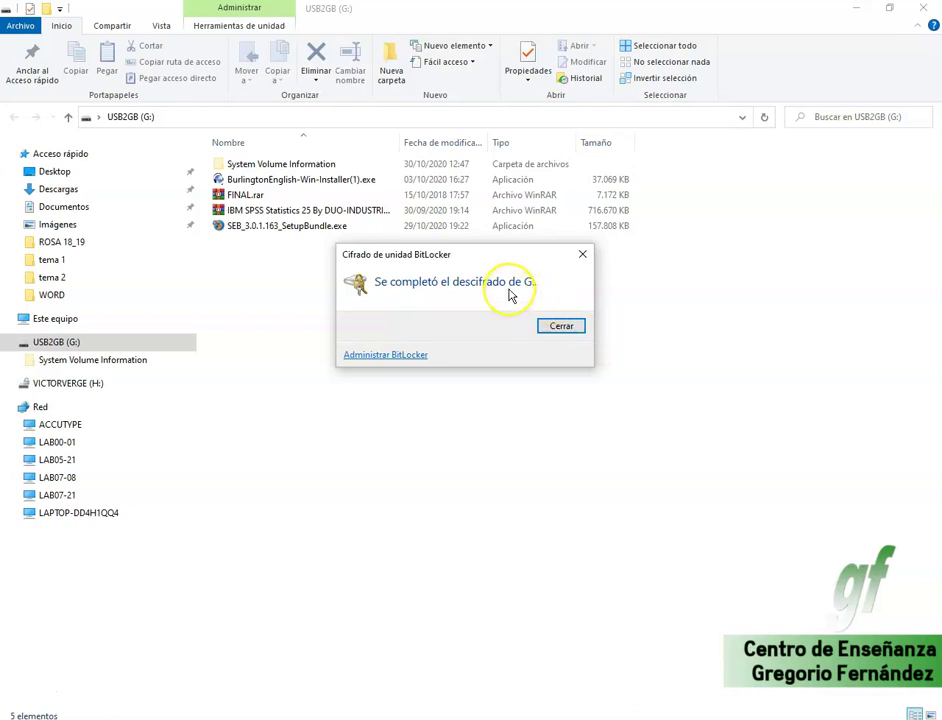
Close the BitLocker decryption message for G: and minimize the file window
left_click(563, 327)
left_click(856, 8)
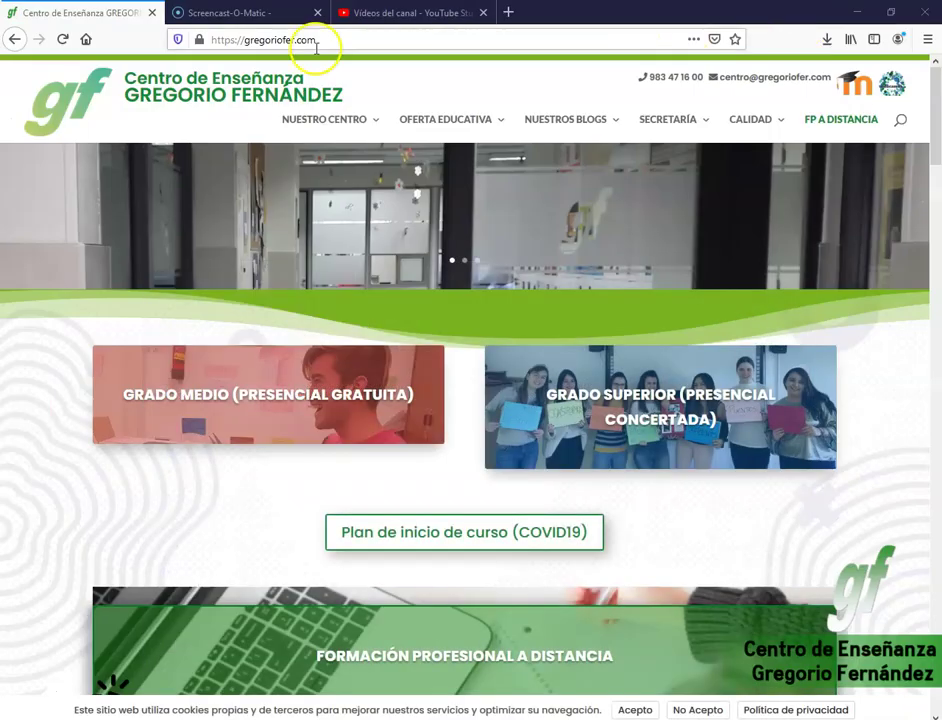